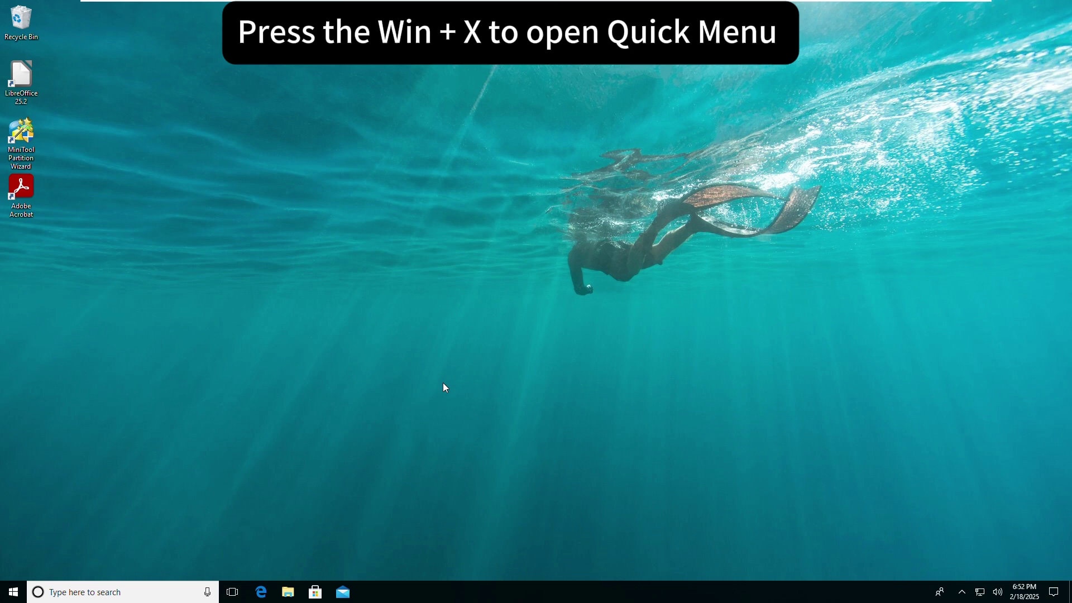
Open Disk Management from the Win+X menu, dismissing the initialization prompt for now
{"action": "key", "text": "super+x"}
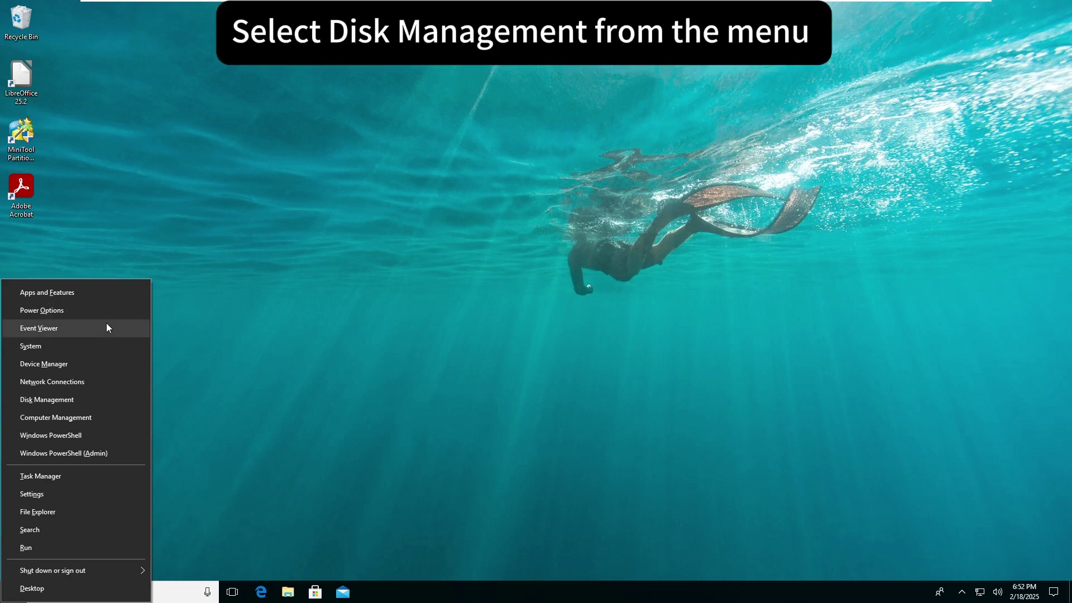
{"action": "left_click", "coordinate": [104, 403]}
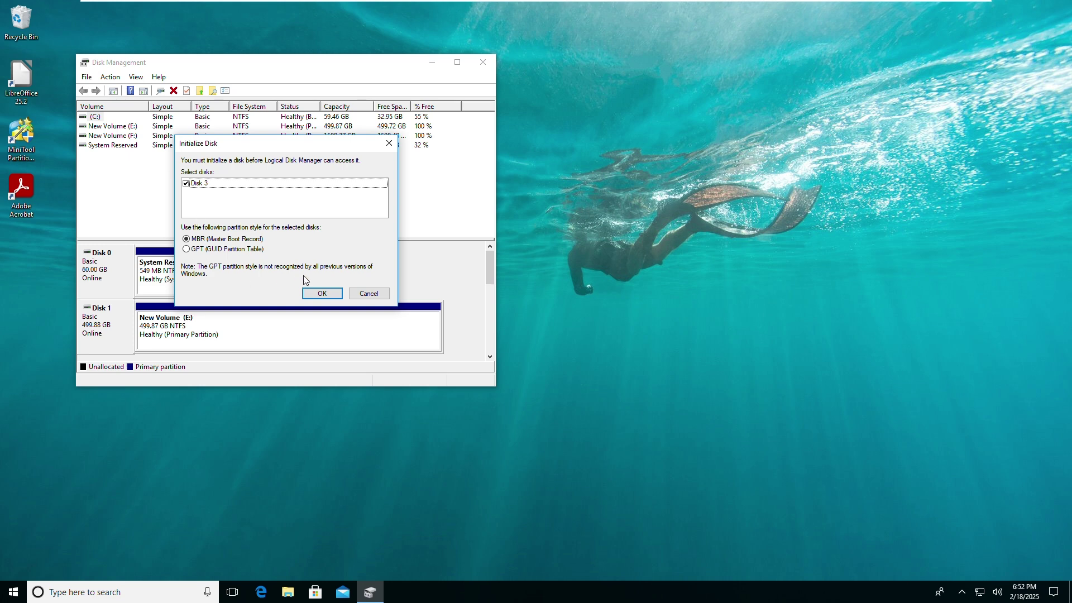
{"action": "left_click", "coordinate": [389, 144]}
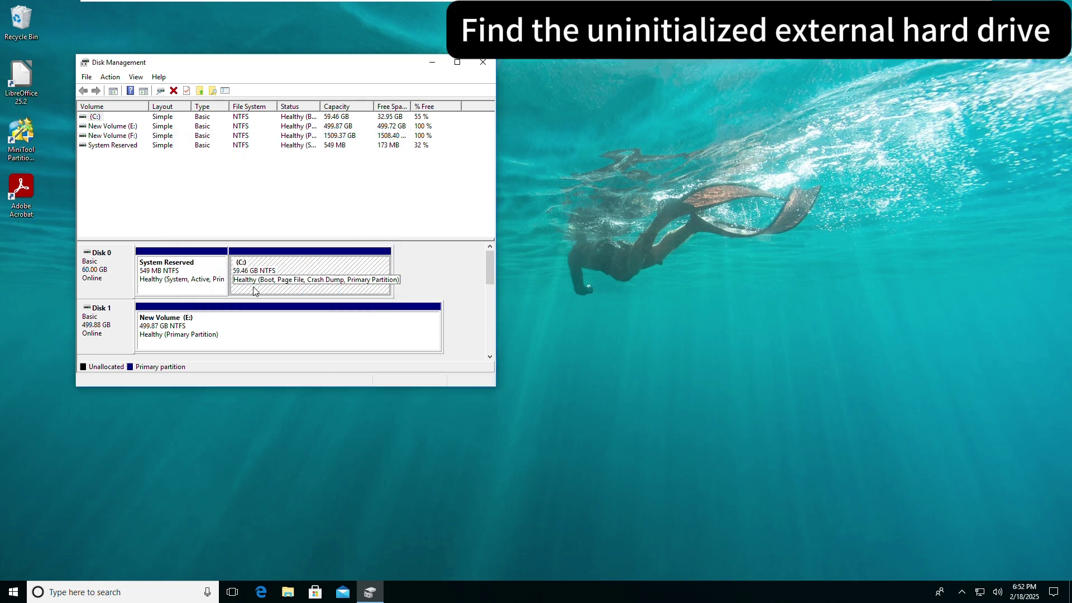
{"action": "left_click_drag", "start_coordinate": [492, 263], "coordinate": [433, 293]}
Initialize Disk 3 with the MBR partition style
{"action": "left_click", "coordinate": [155, 282]}
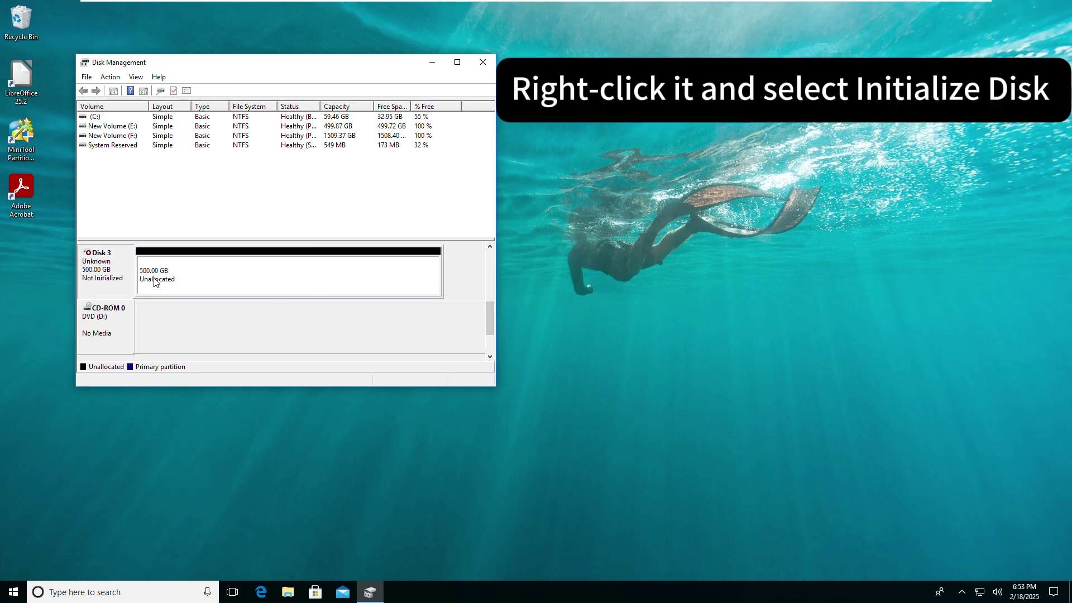
{"action": "right_click", "coordinate": [110, 263]}
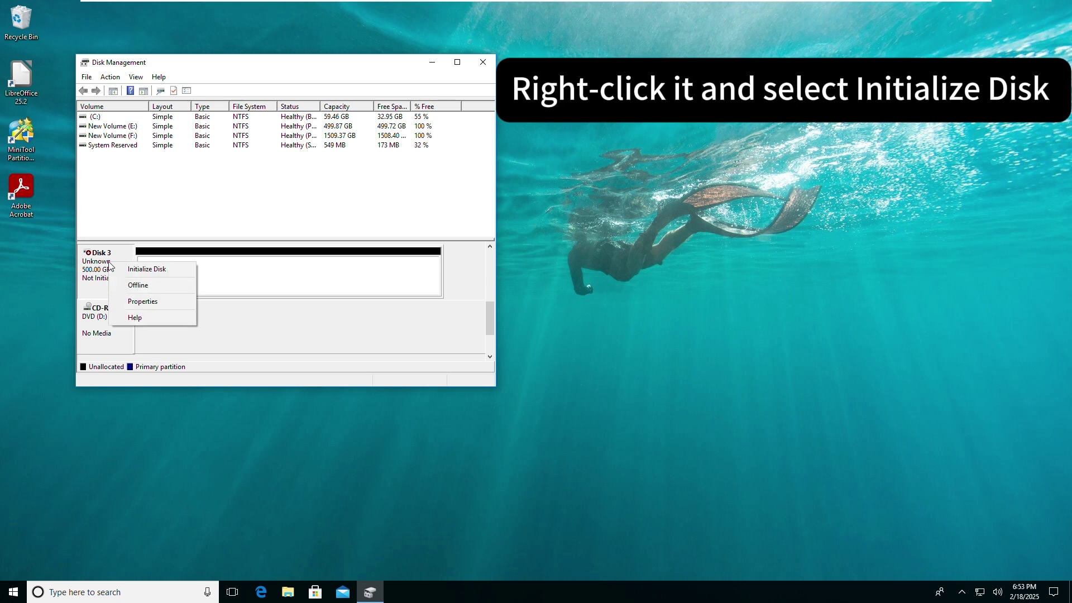
{"action": "left_click", "coordinate": [194, 269]}
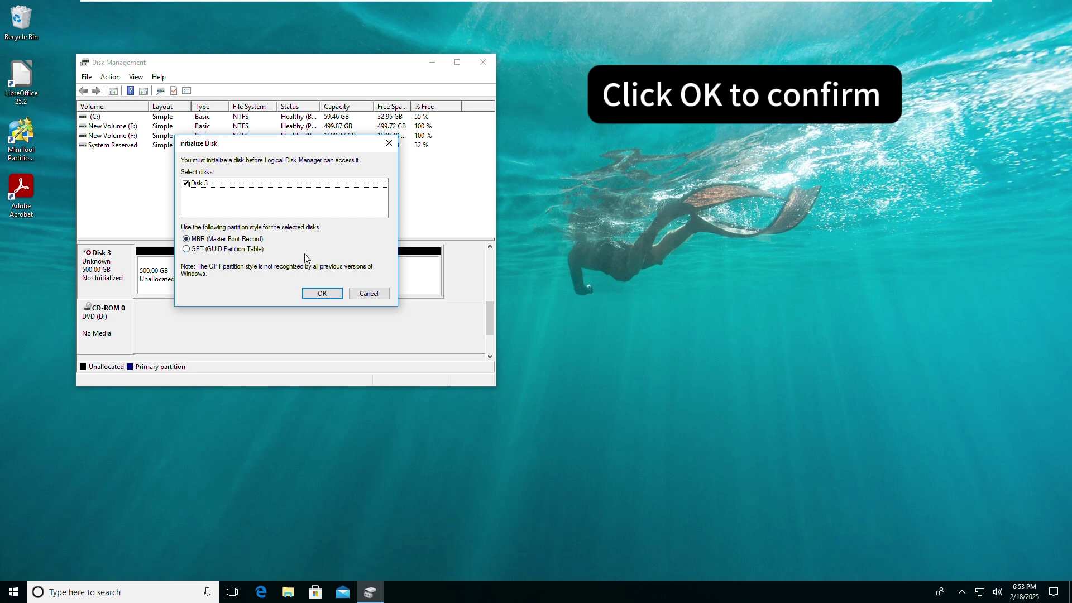
{"action": "left_click", "coordinate": [323, 293]}
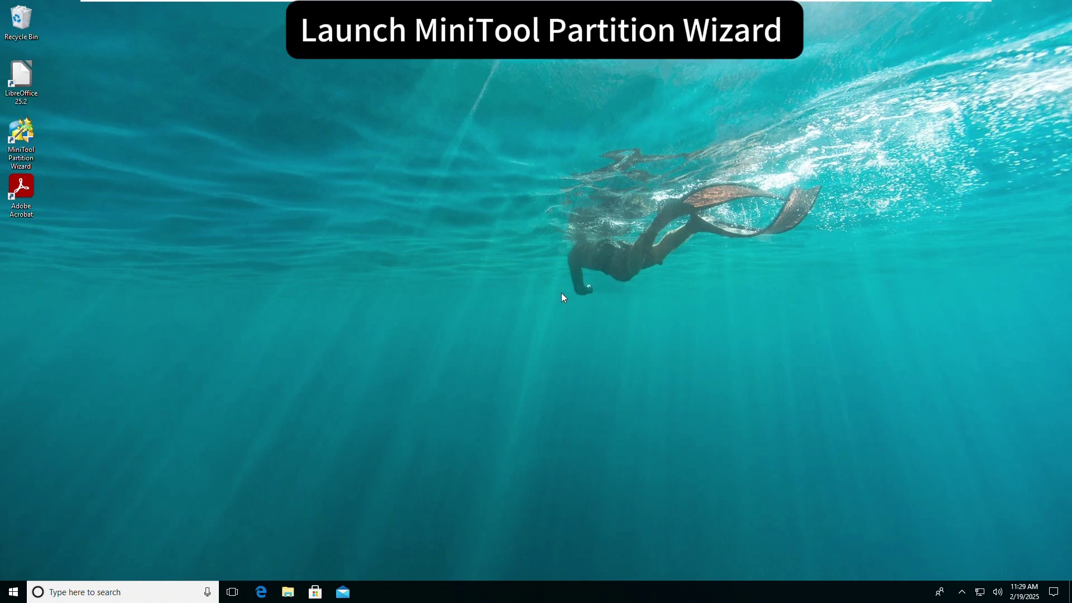
Launch MiniTool Partition Wizard as administrator and select the unknown 500 GB Disk 4
{"action": "double_click", "coordinate": [30, 157]}
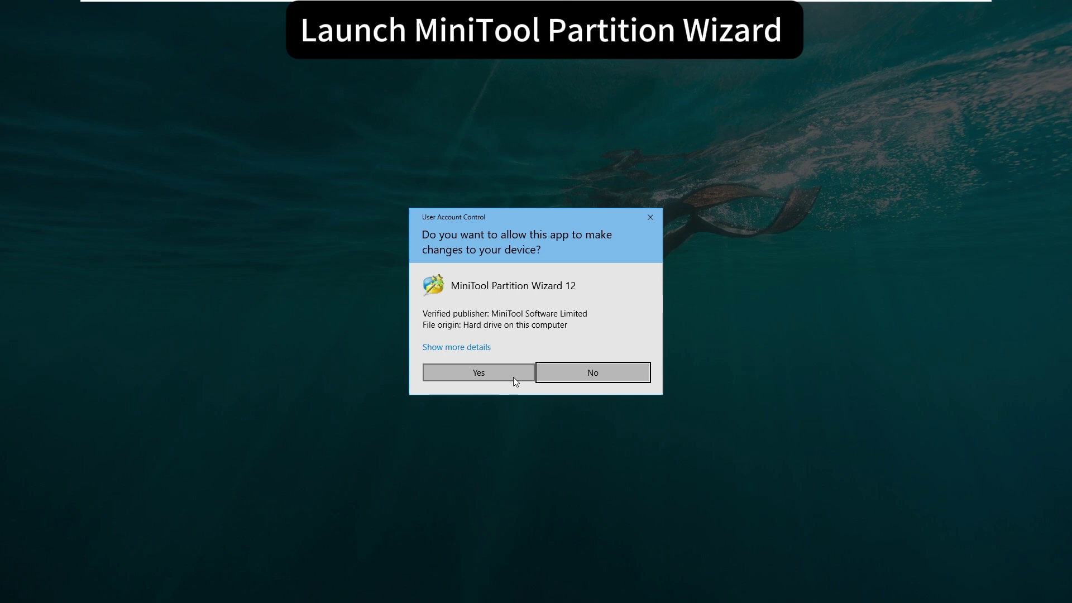
{"action": "left_click", "coordinate": [507, 377]}
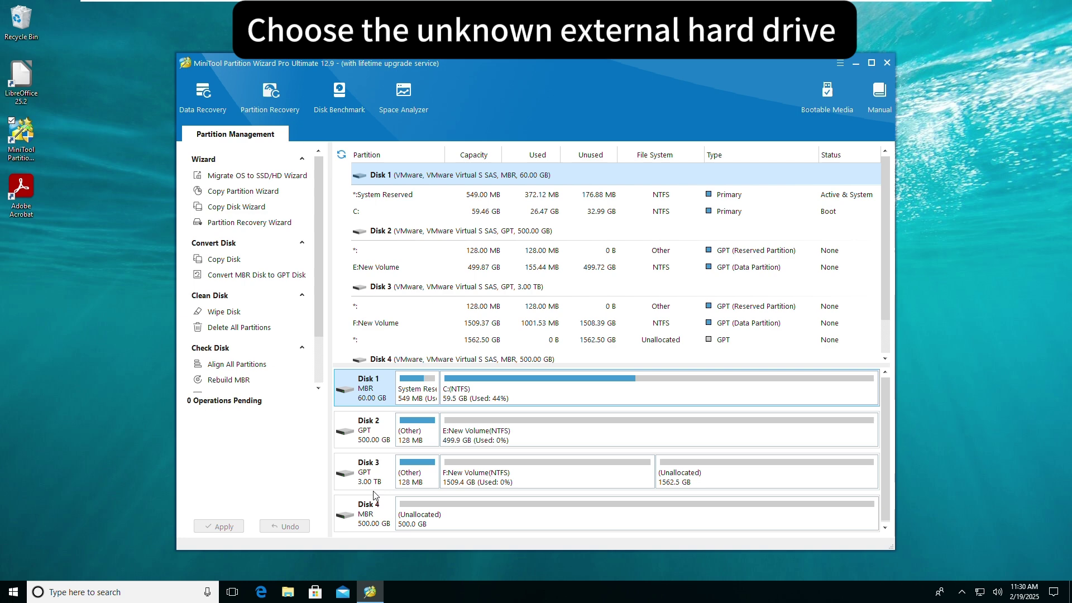
{"action": "left_click", "coordinate": [381, 521]}
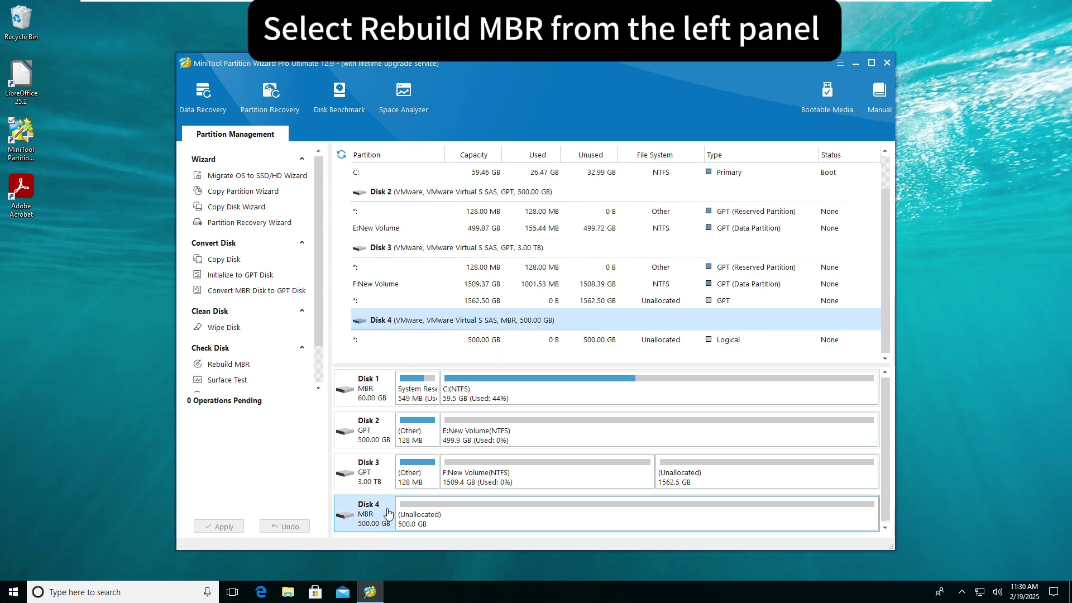
Rebuild the MBR of Disk 4 and apply the change
{"action": "left_click", "coordinate": [267, 373]}
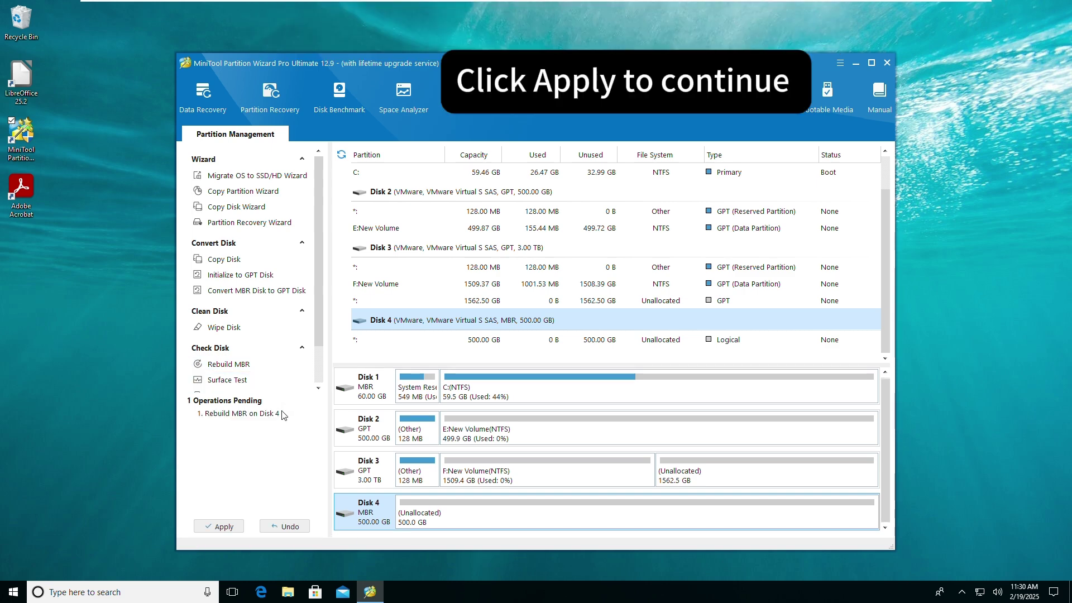
{"action": "left_click", "coordinate": [224, 527]}
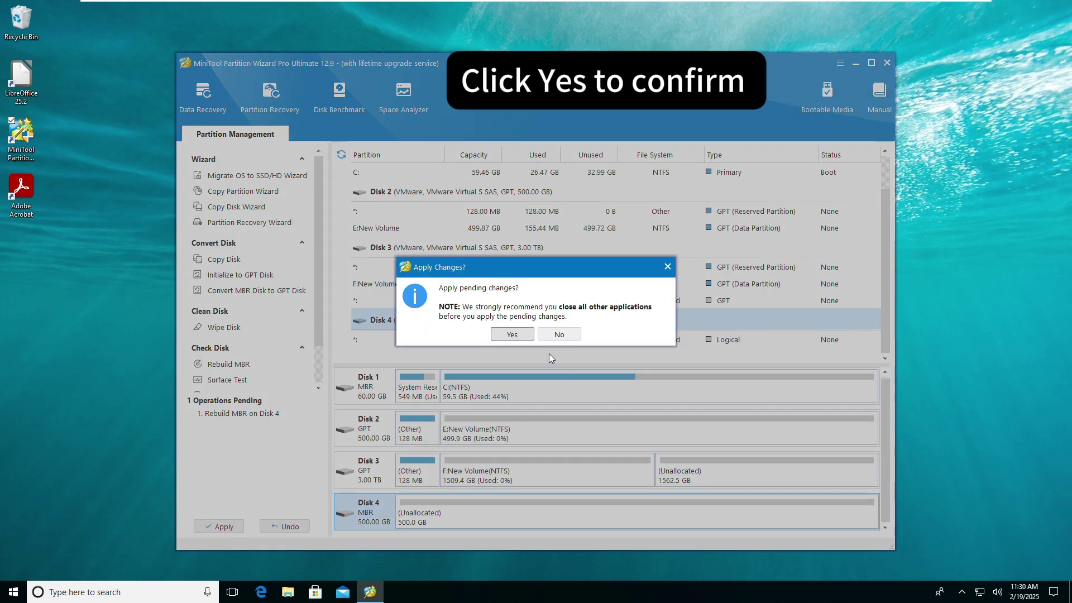
{"action": "left_click", "coordinate": [520, 335]}
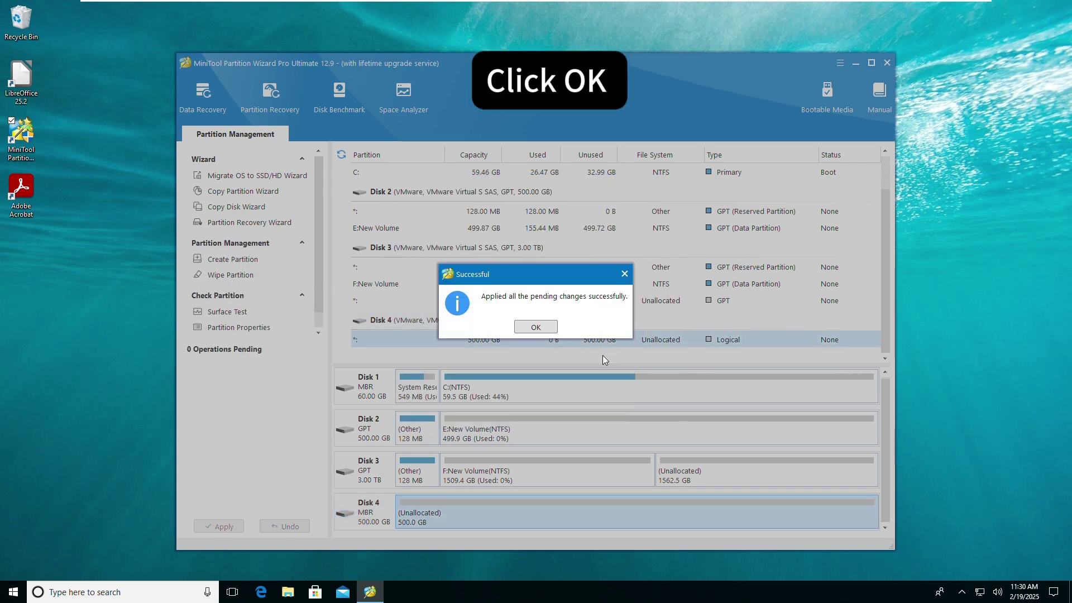
{"action": "left_click", "coordinate": [546, 330]}
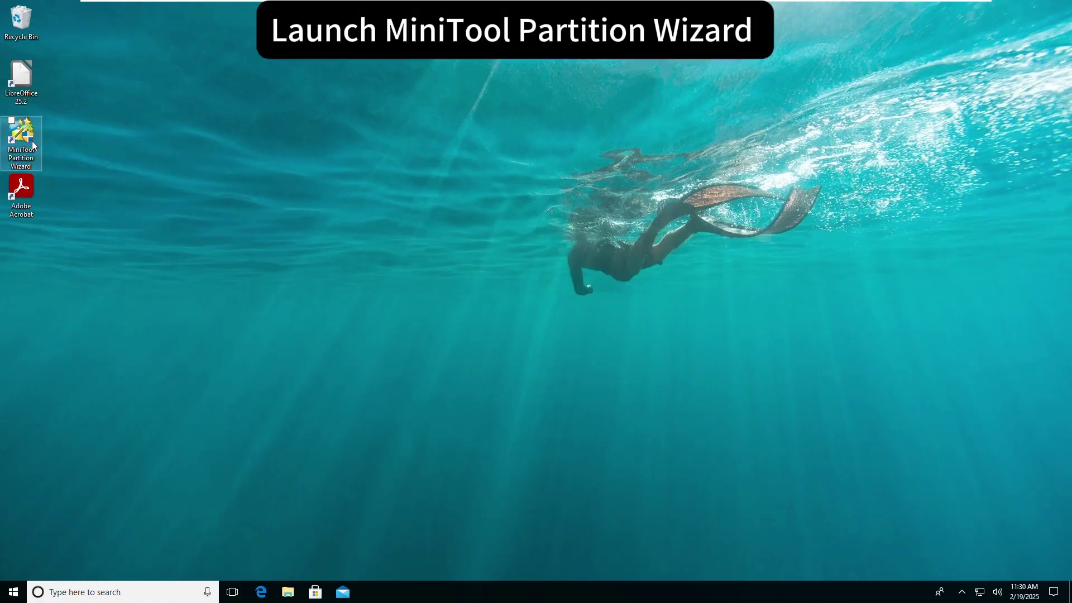
Relaunch MiniTool Partition Wizard as administrator and bring up the actions menu for Disk 4
{"action": "double_click", "coordinate": [31, 142]}
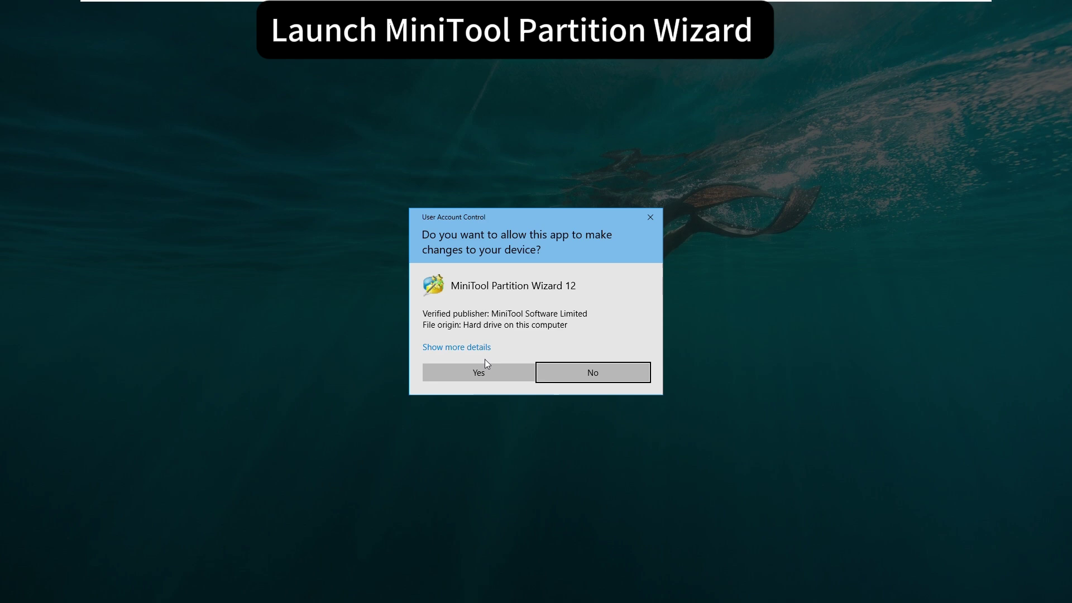
{"action": "left_click", "coordinate": [509, 373]}
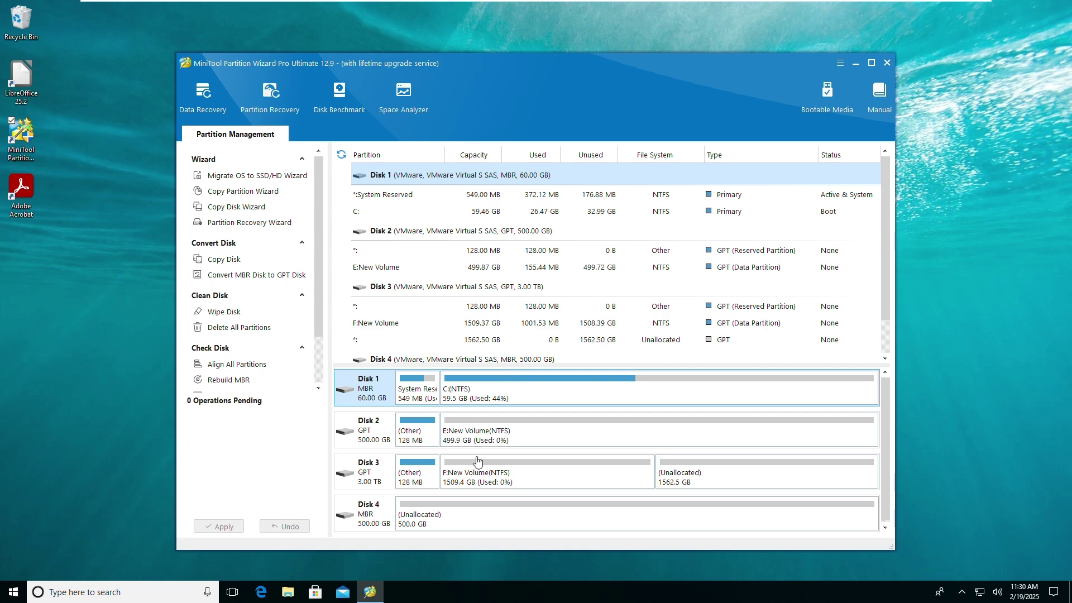
{"action": "left_click", "coordinate": [377, 512]}
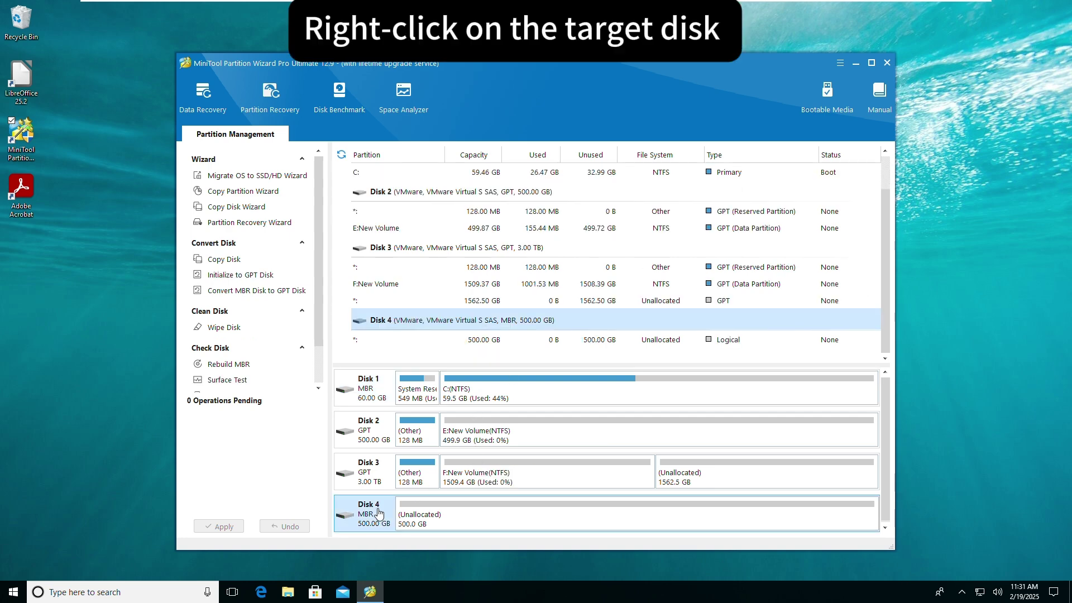
{"action": "right_click", "coordinate": [378, 508]}
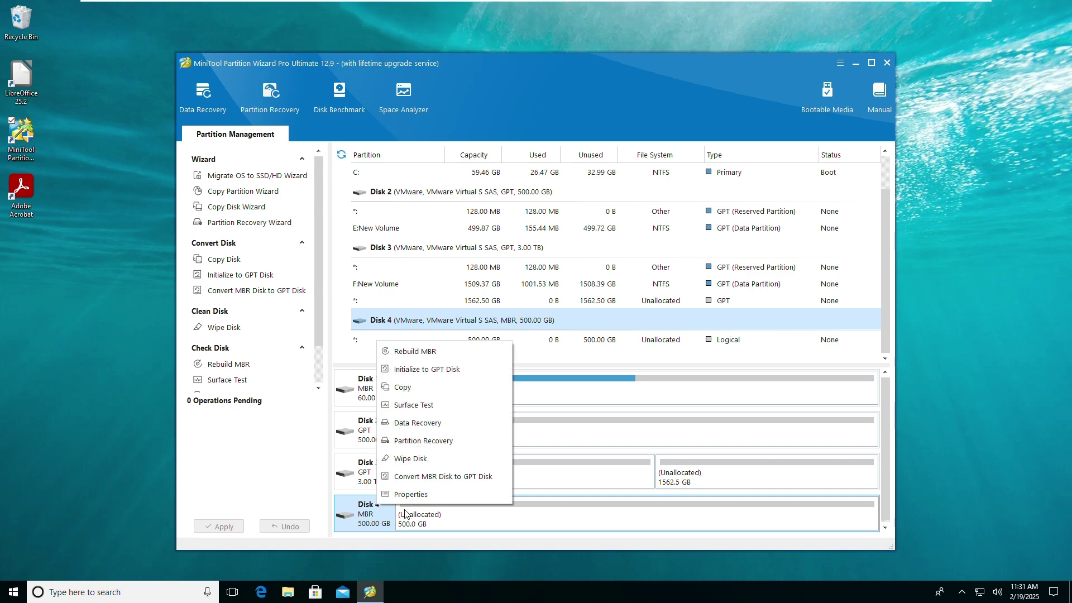
Recover both lost NTFS partitions on Disk 4 with a full-disk Quick Scan
{"action": "left_click", "coordinate": [471, 444]}
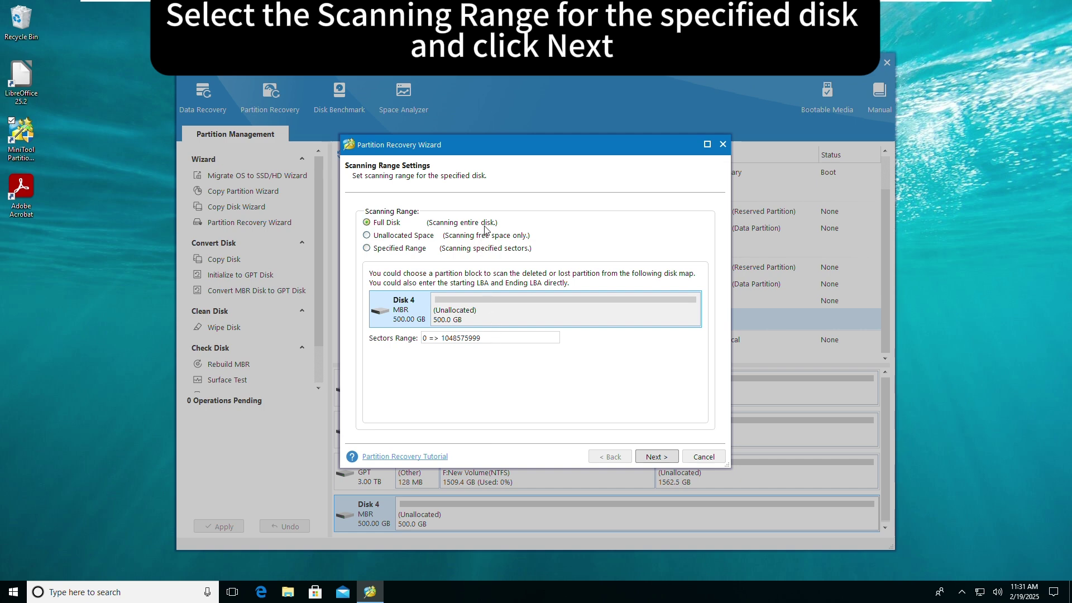
{"action": "left_click", "coordinate": [673, 462]}
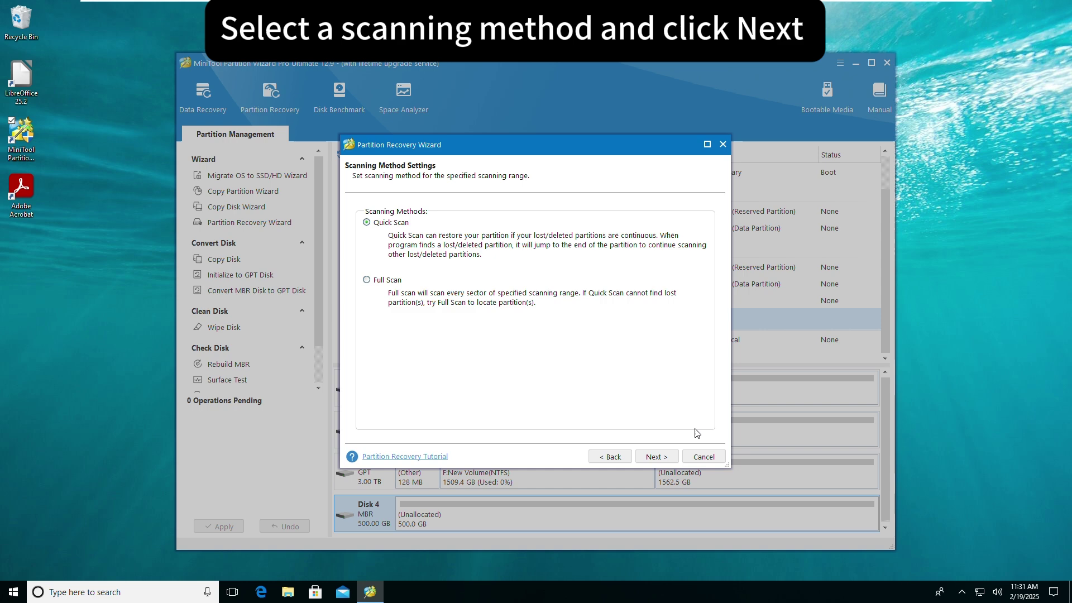
{"action": "left_click", "coordinate": [671, 463]}
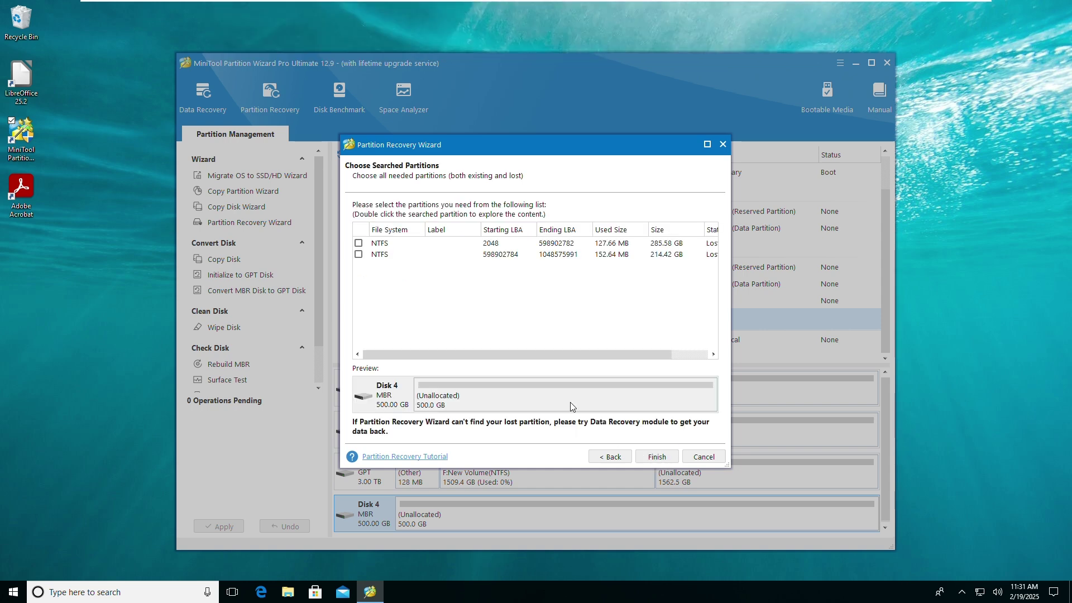
{"action": "left_click", "coordinate": [358, 244]}
{"action": "left_click", "coordinate": [358, 254]}
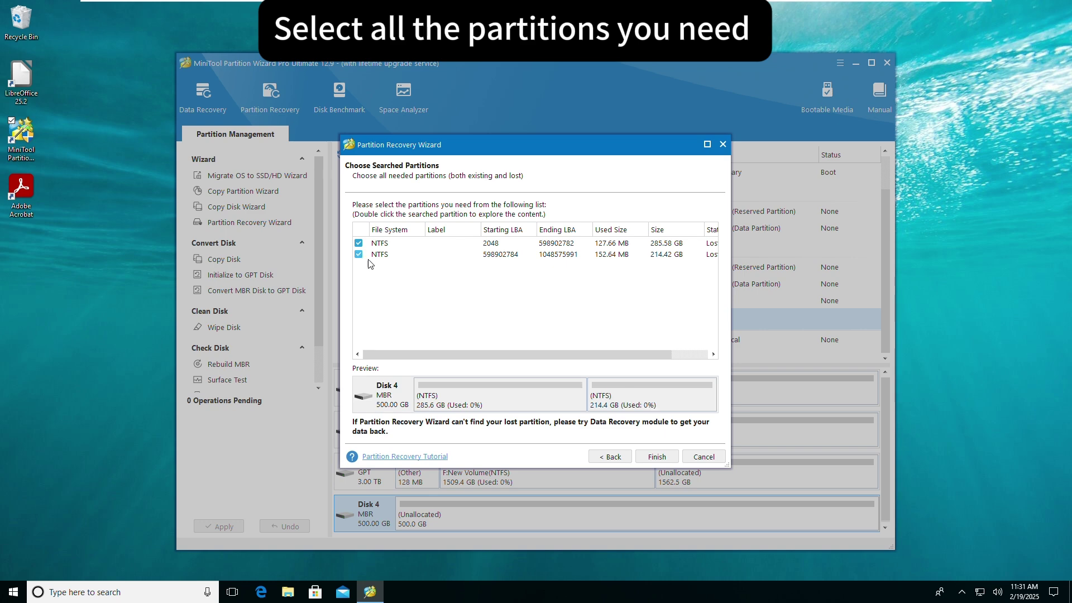
{"action": "left_click", "coordinate": [668, 459]}
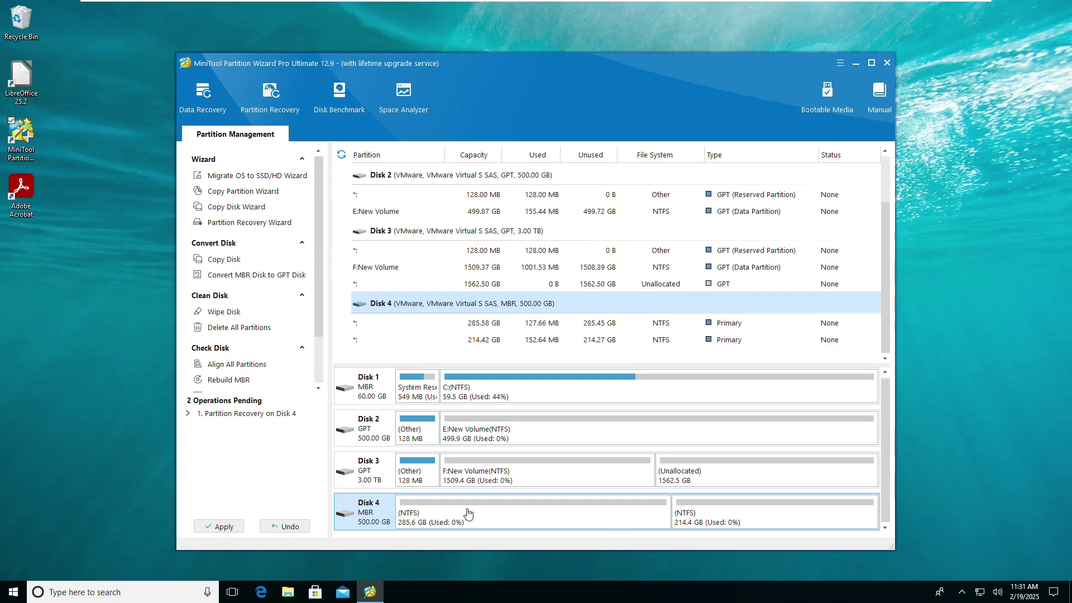
Assign drive letter G: to the first recovered Disk 4 partition
{"action": "right_click", "coordinate": [486, 519]}
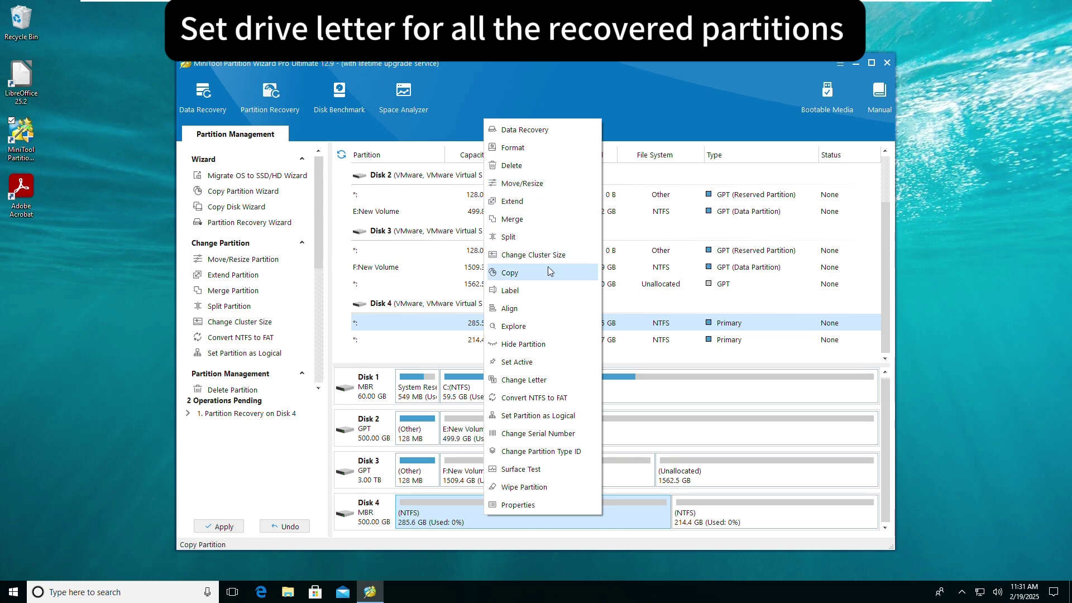
{"action": "left_click", "coordinate": [534, 381]}
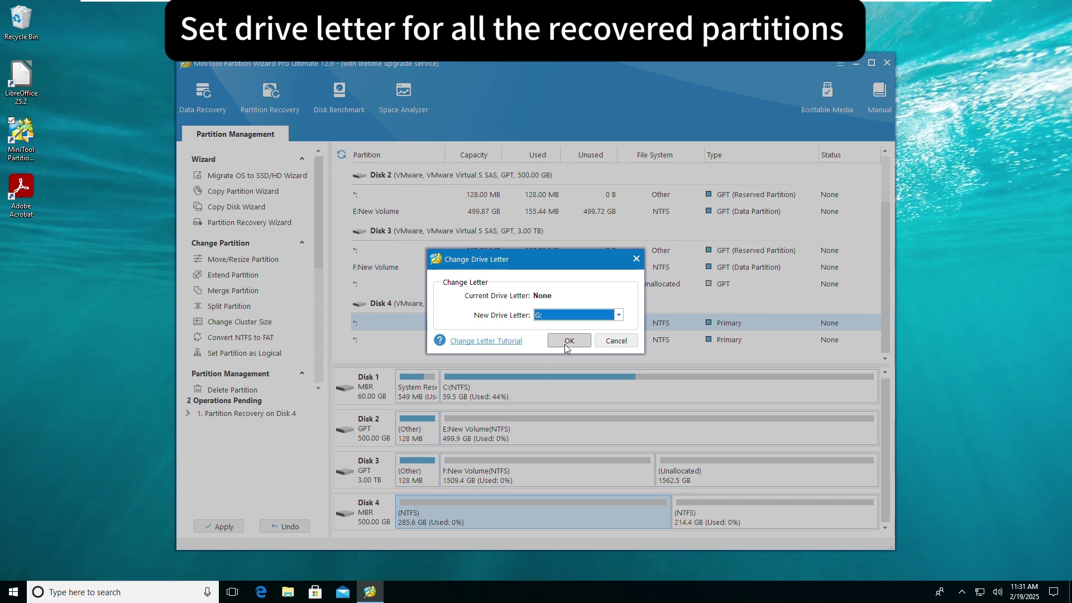
{"action": "left_click", "coordinate": [619, 315]}
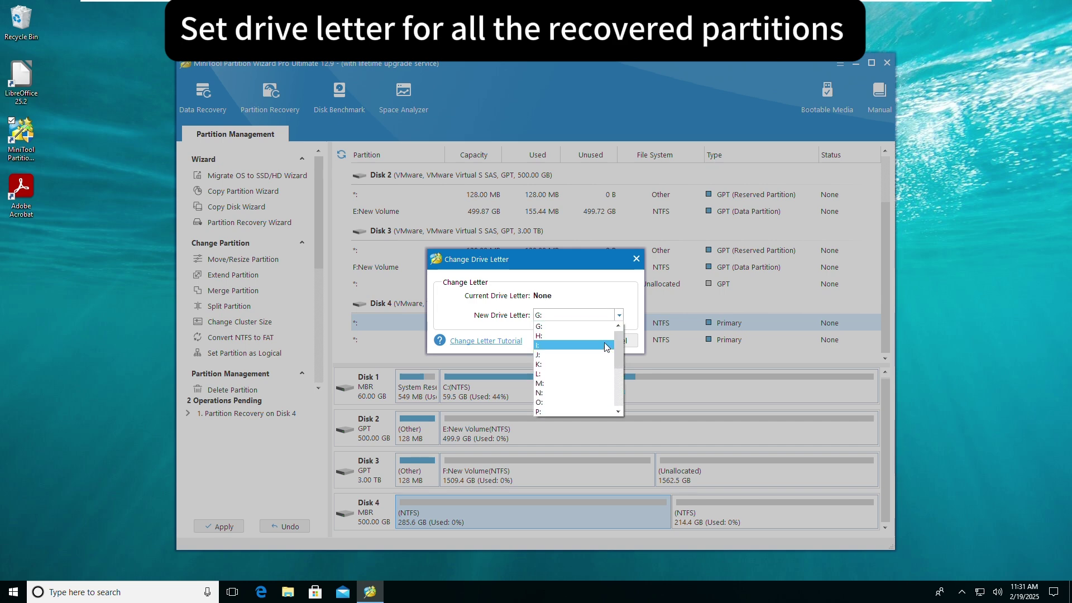
{"action": "left_click", "coordinate": [605, 329]}
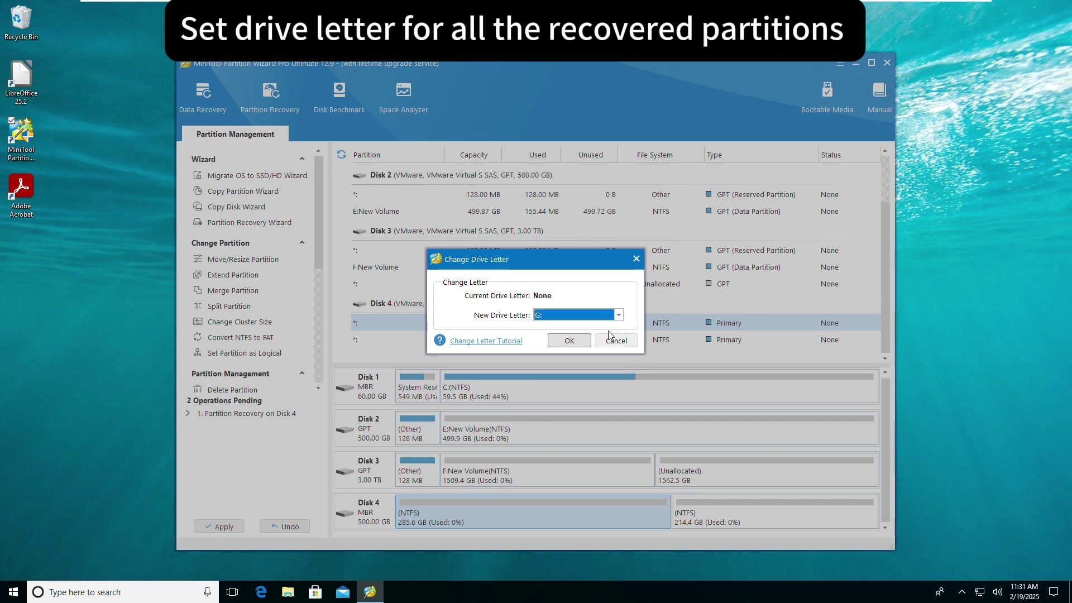
{"action": "left_click", "coordinate": [578, 343]}
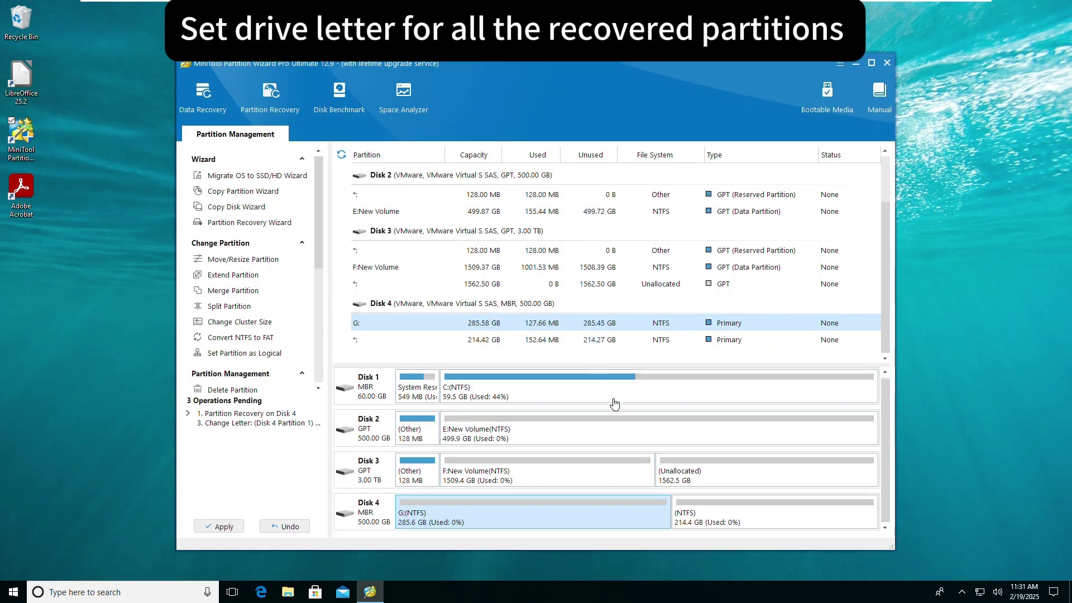
Assign drive letter H: to the second recovered Disk 4 partition
{"action": "left_click", "coordinate": [733, 521]}
{"action": "right_click", "coordinate": [722, 509]}
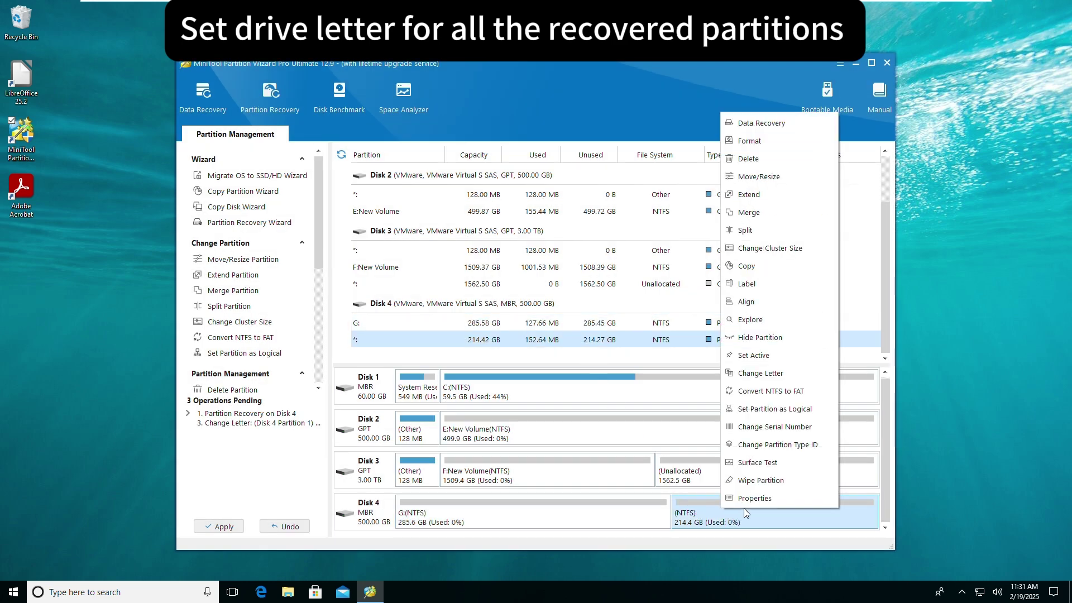
{"action": "left_click", "coordinate": [788, 377]}
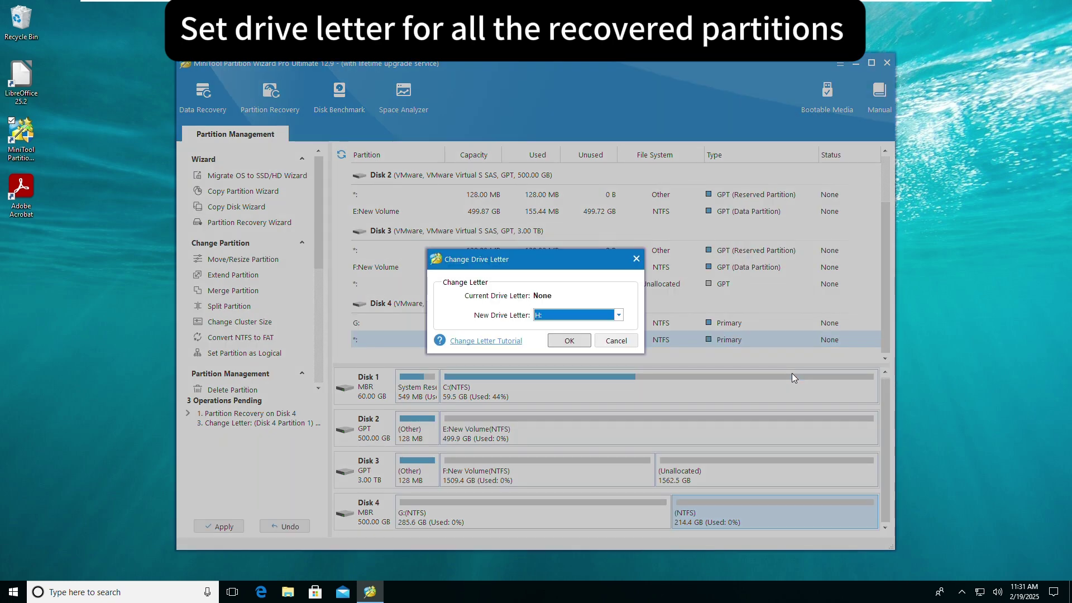
{"action": "left_click", "coordinate": [616, 317]}
{"action": "left_click", "coordinate": [611, 326]}
{"action": "left_click", "coordinate": [565, 342]}
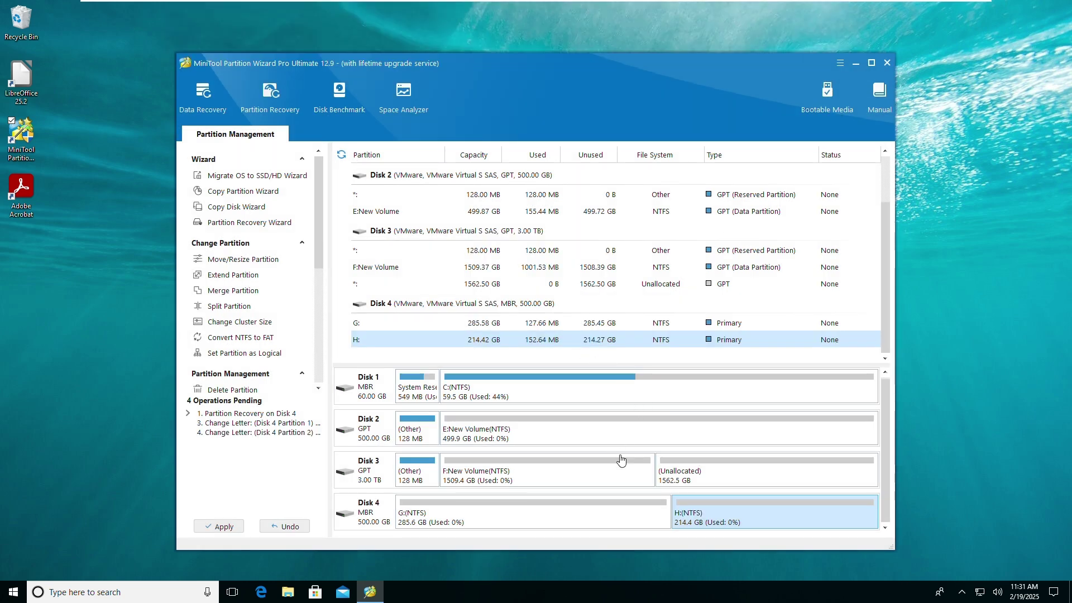
Apply the four pending partition operations and acknowledge the success message
{"action": "left_click", "coordinate": [235, 527]}
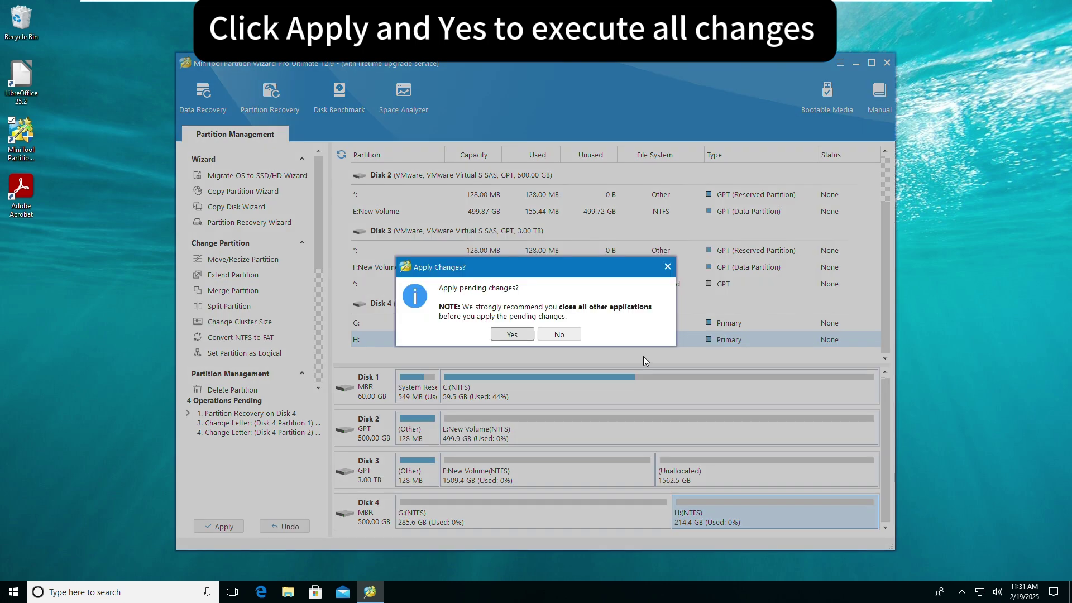
{"action": "left_click", "coordinate": [525, 338]}
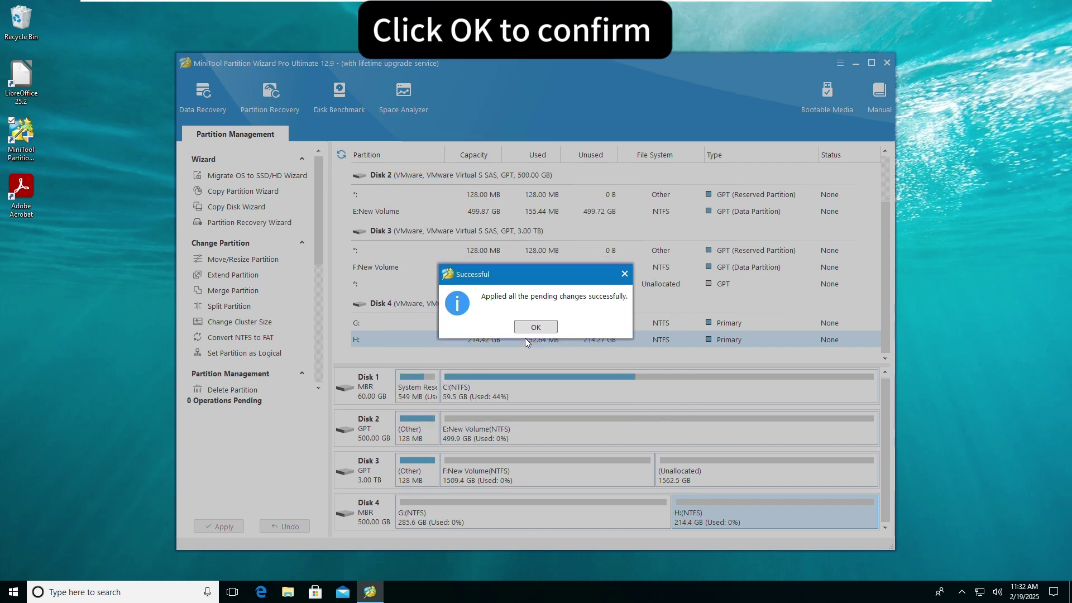
{"action": "left_click", "coordinate": [530, 327]}
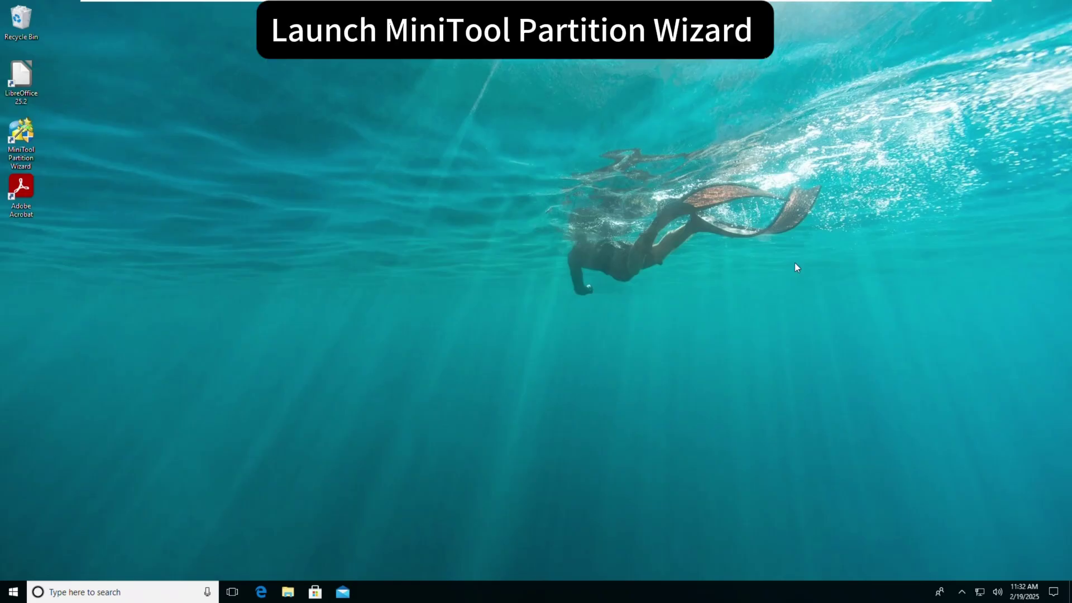
Relaunch the program and start a Data Recovery scan of the unallocated 500 GB Disk 4
{"action": "double_click", "coordinate": [32, 143]}
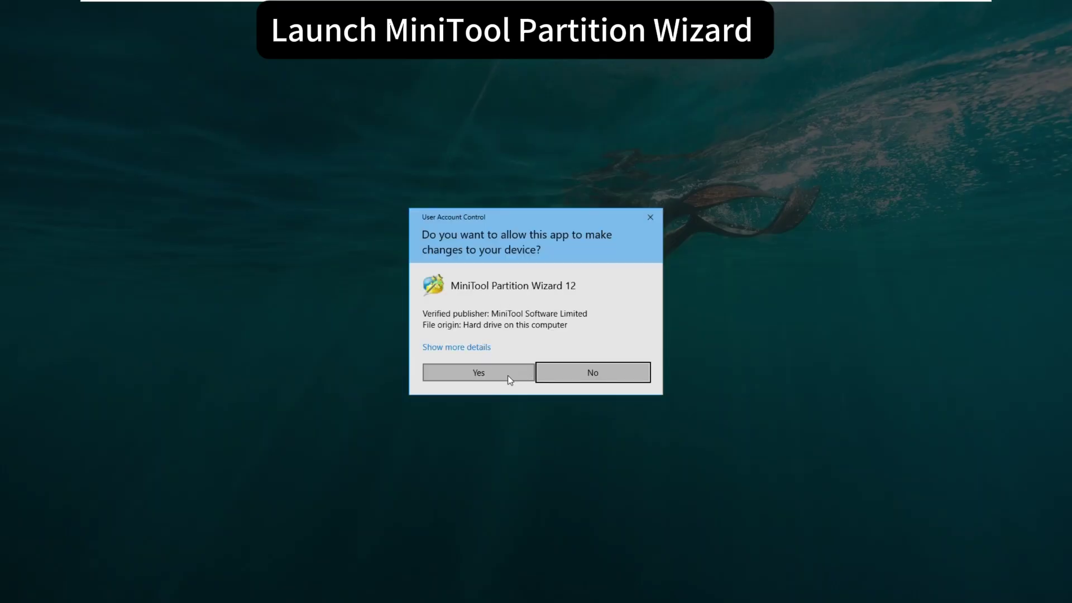
{"action": "left_click", "coordinate": [507, 375]}
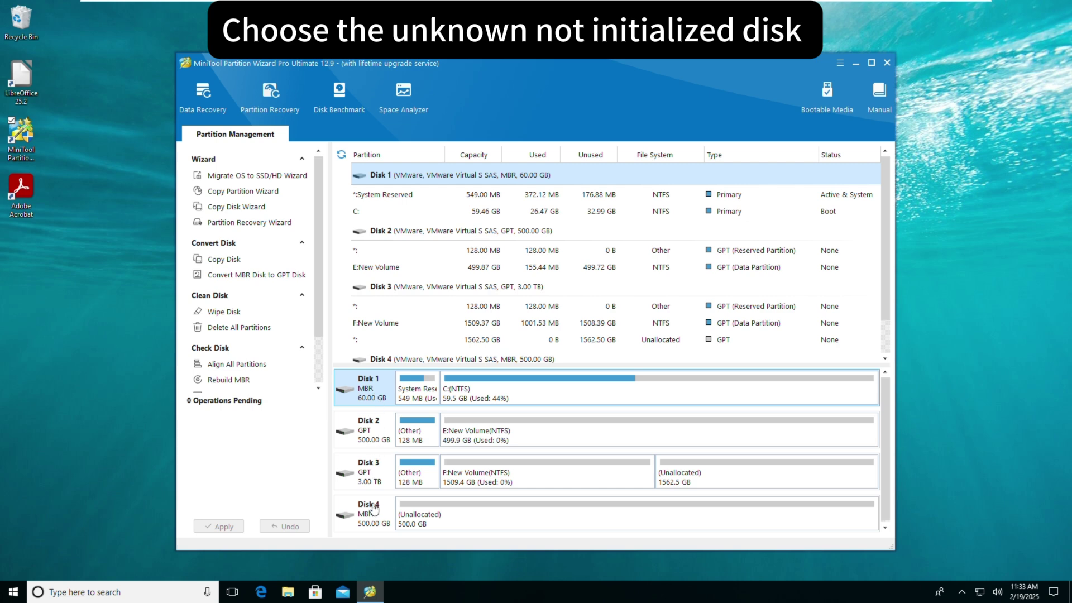
{"action": "left_click", "coordinate": [389, 519]}
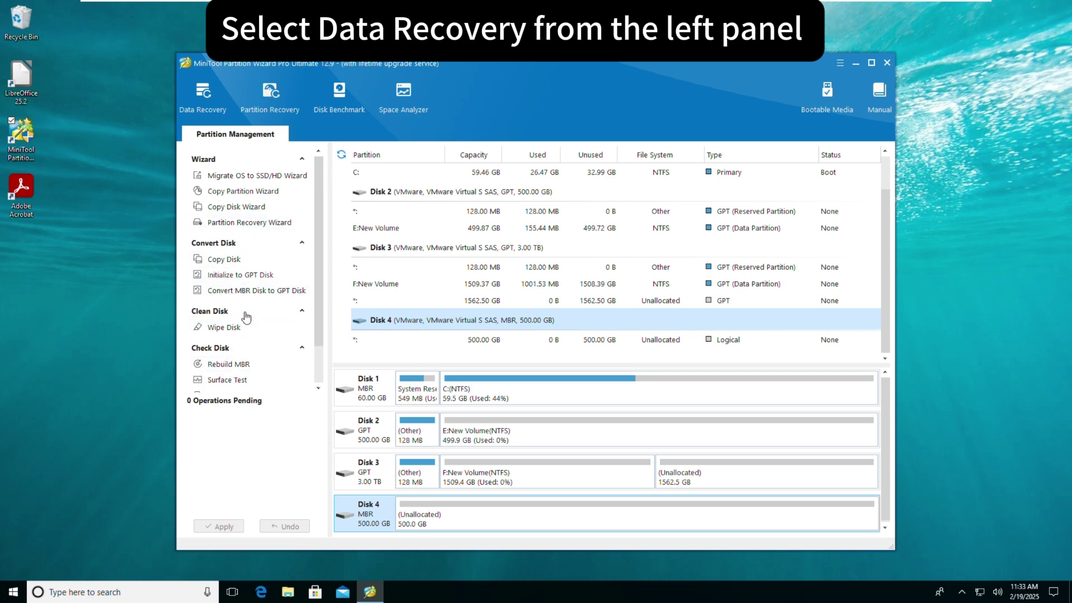
{"action": "scroll", "coordinate": [244, 329], "scroll_direction": "down", "scroll_amount": 1}
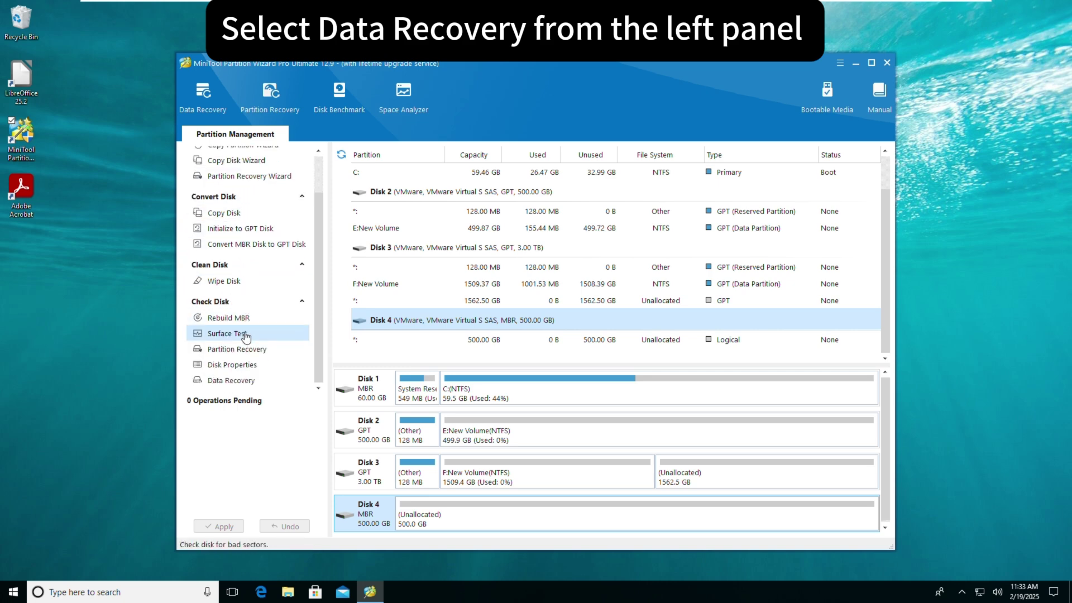
{"action": "left_click", "coordinate": [273, 385]}
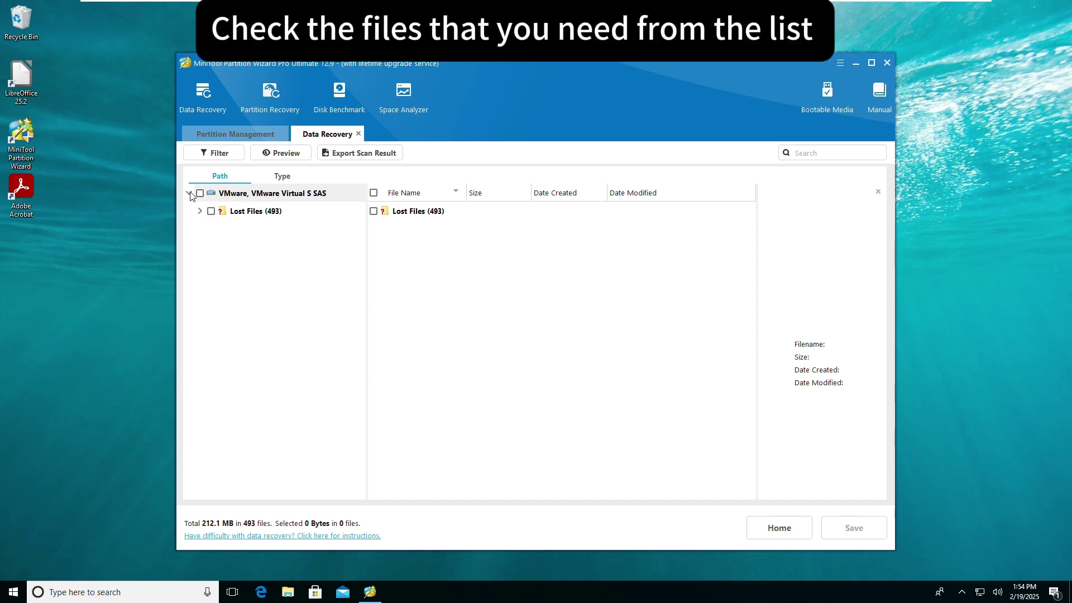
Check all 493 lost files (212.1 MB) under Lost Files for recovery
{"action": "left_click", "coordinate": [200, 211]}
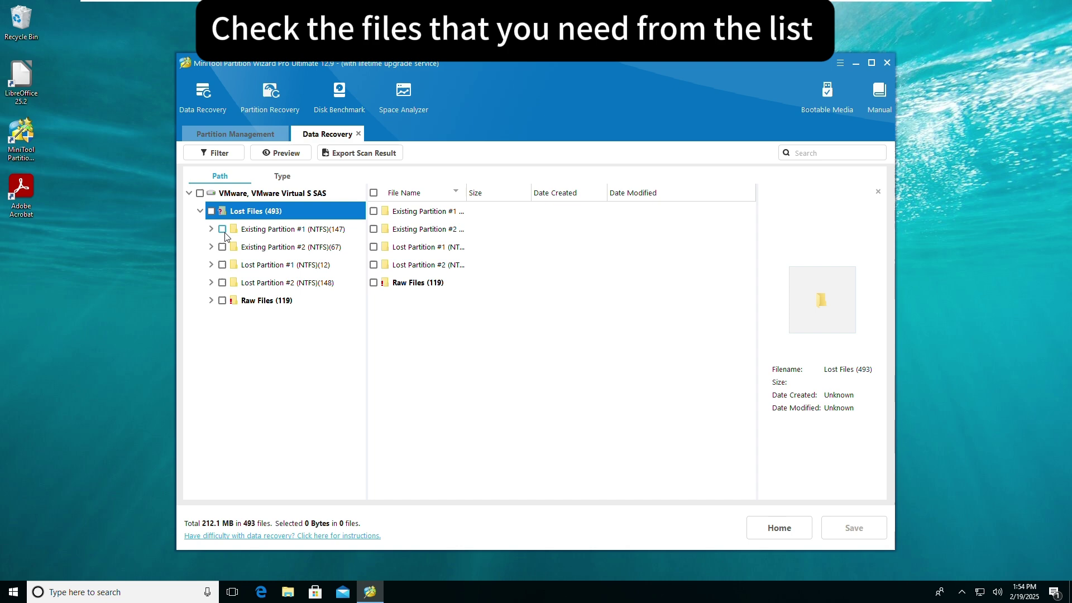
{"action": "left_click", "coordinate": [230, 197]}
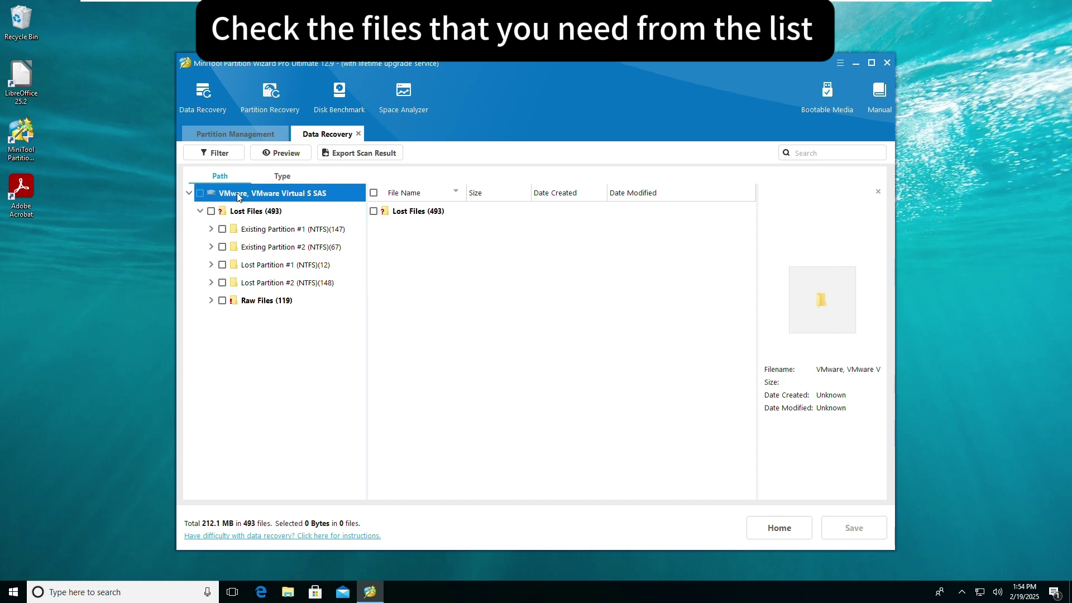
{"action": "left_click", "coordinate": [230, 211]}
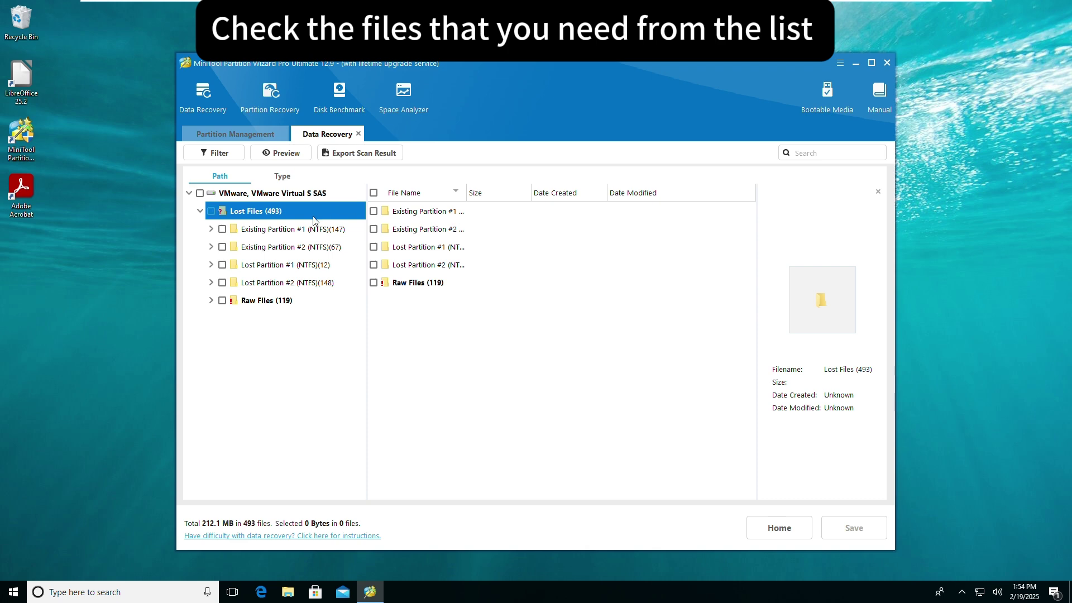
{"action": "left_click", "coordinate": [211, 211]}
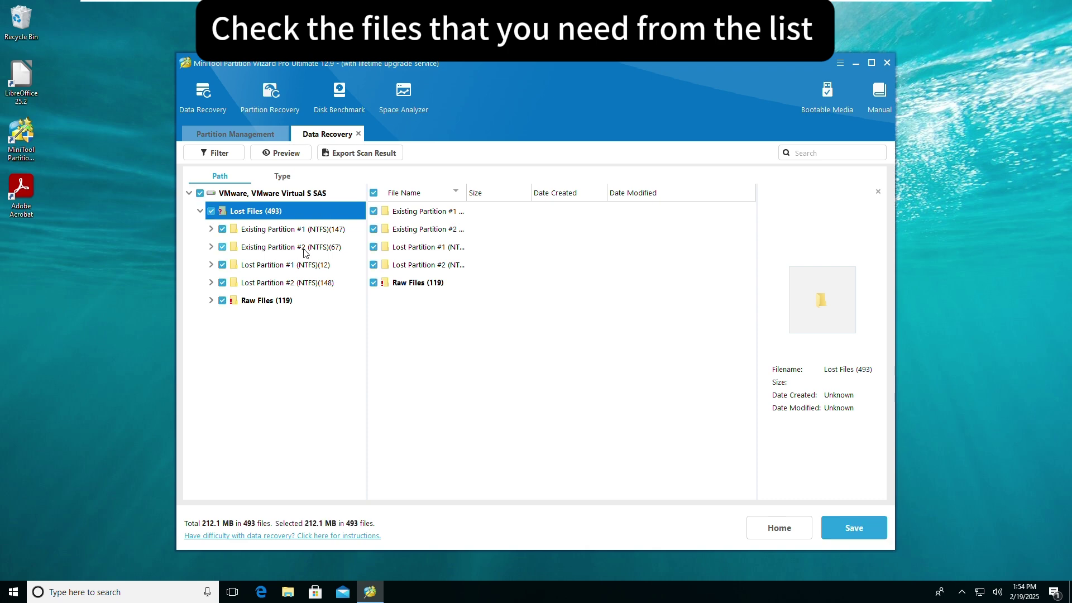
Save the 493 checked files to New Volume (E:)
{"action": "left_click", "coordinate": [862, 527]}
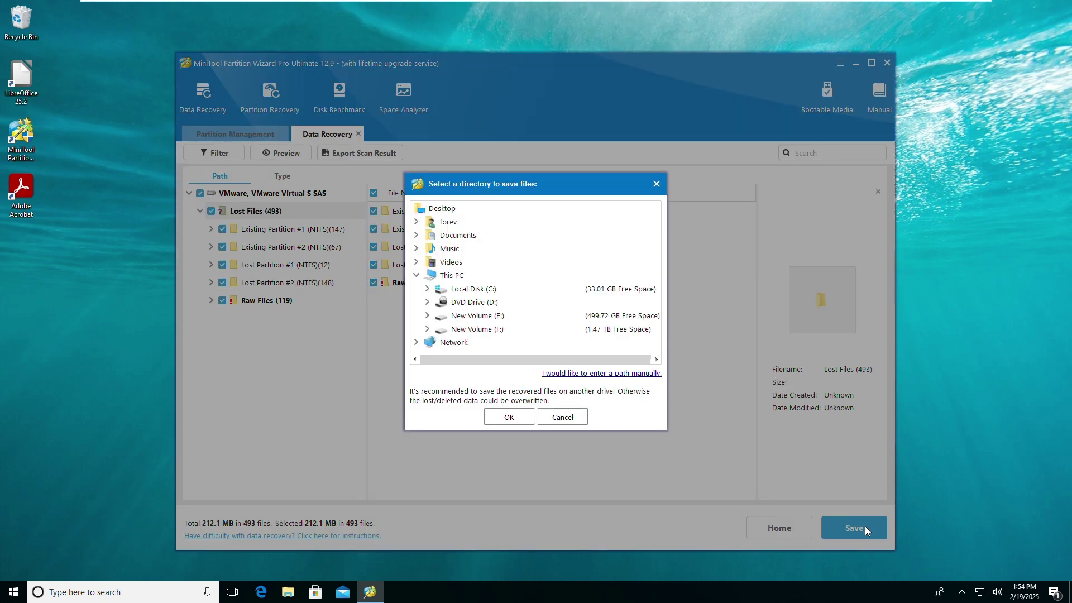
{"action": "left_click", "coordinate": [497, 318]}
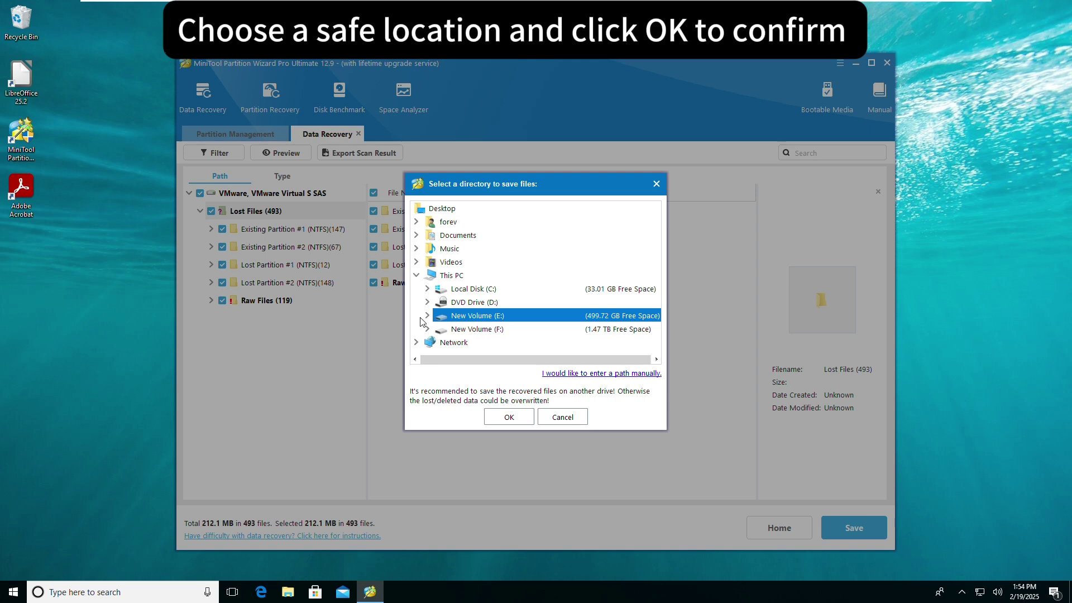
{"action": "left_click", "coordinate": [509, 417]}
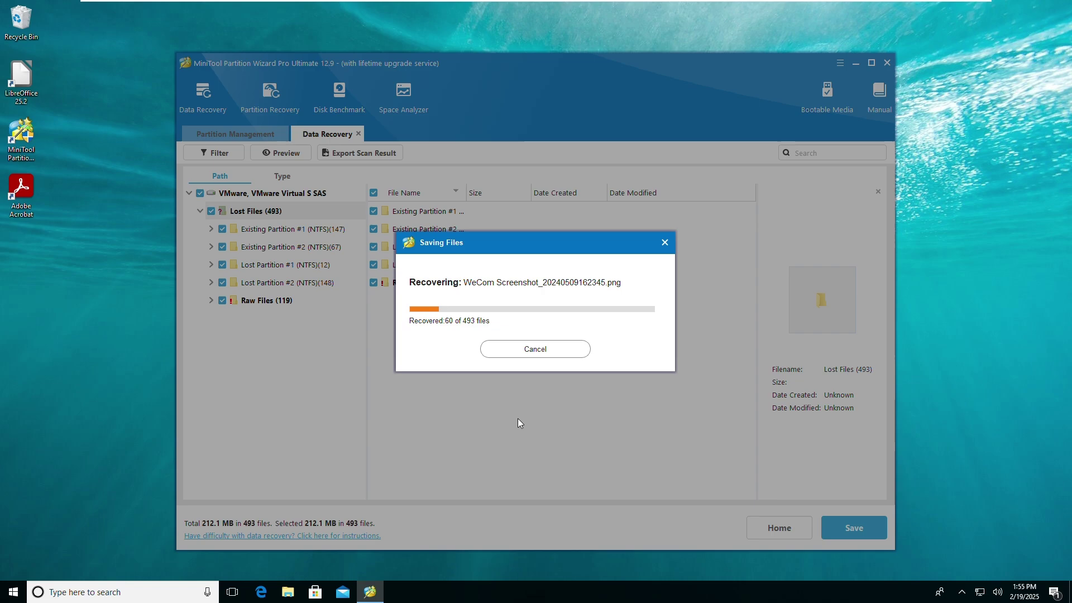